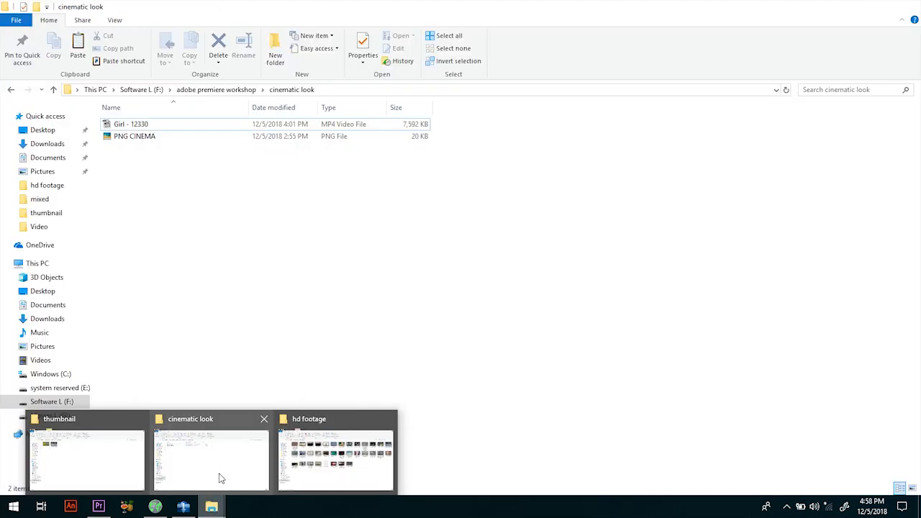
- Import the PNG CINEMA image and the Girl - 12330 video from the cinematic look folder into the Premiere Pro project
click(220, 478)
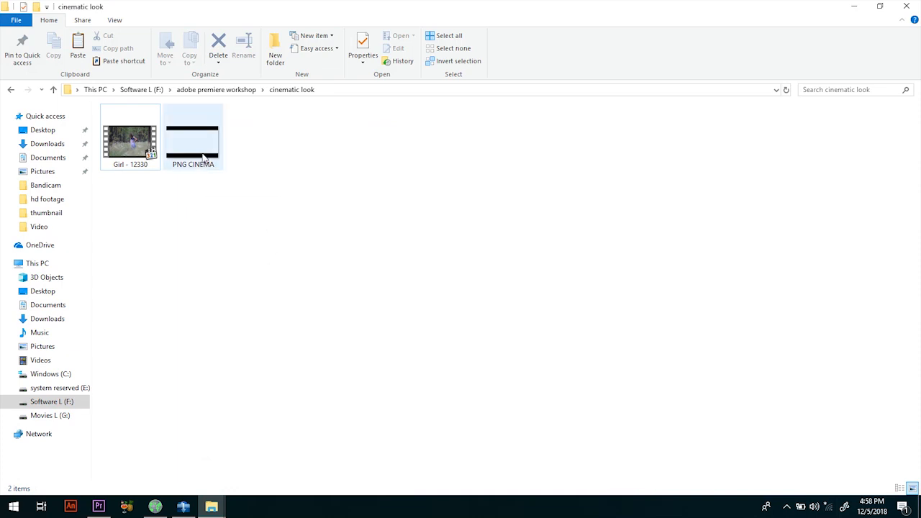
drag(196, 154, 115, 417)
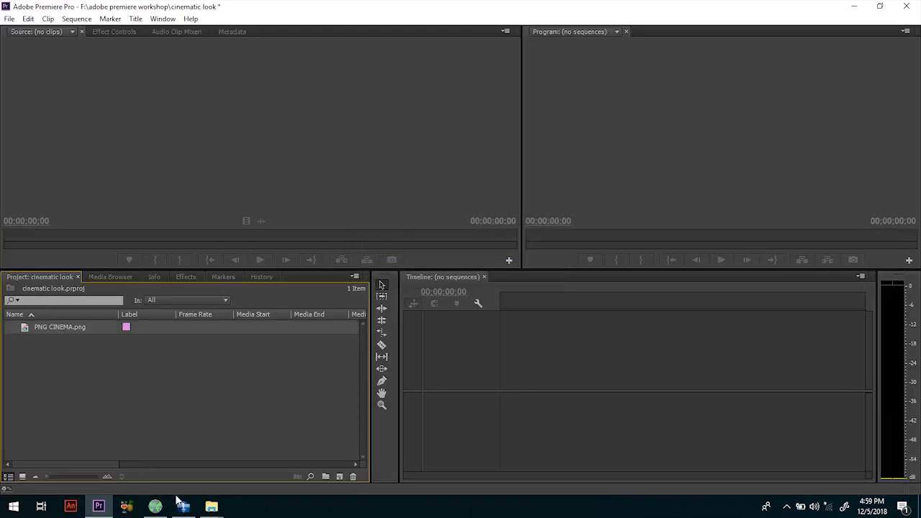
click(211, 507)
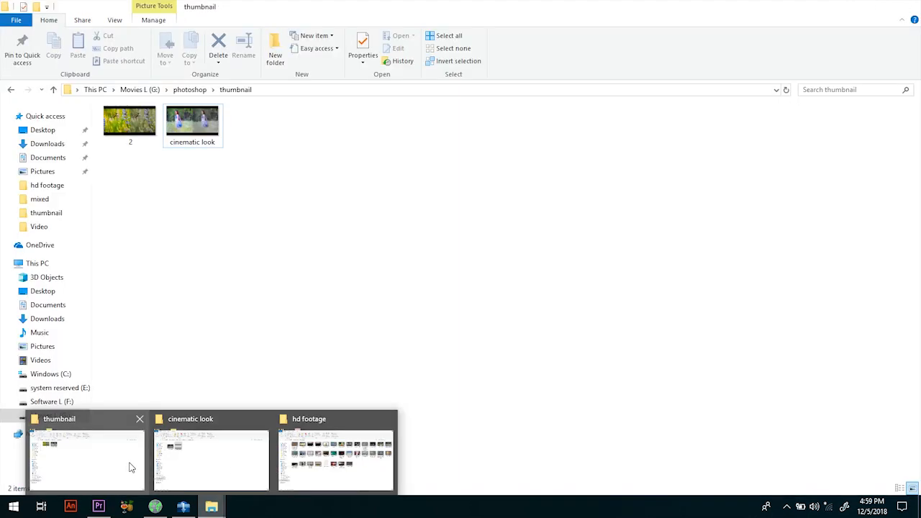
click(182, 466)
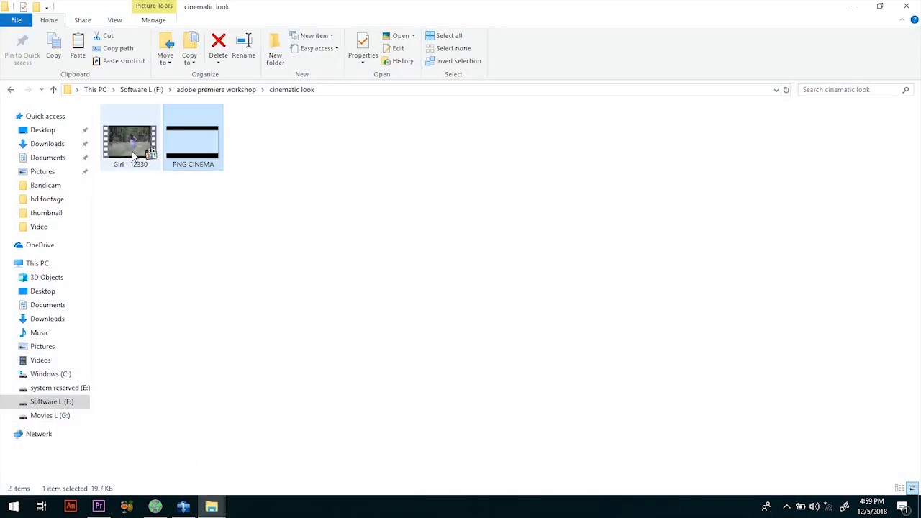
drag(131, 148, 128, 402)
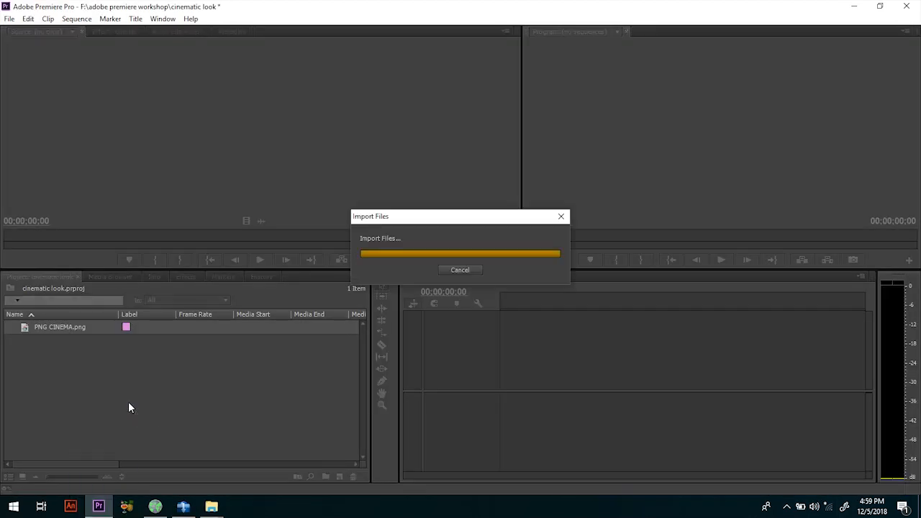
click(176, 389)
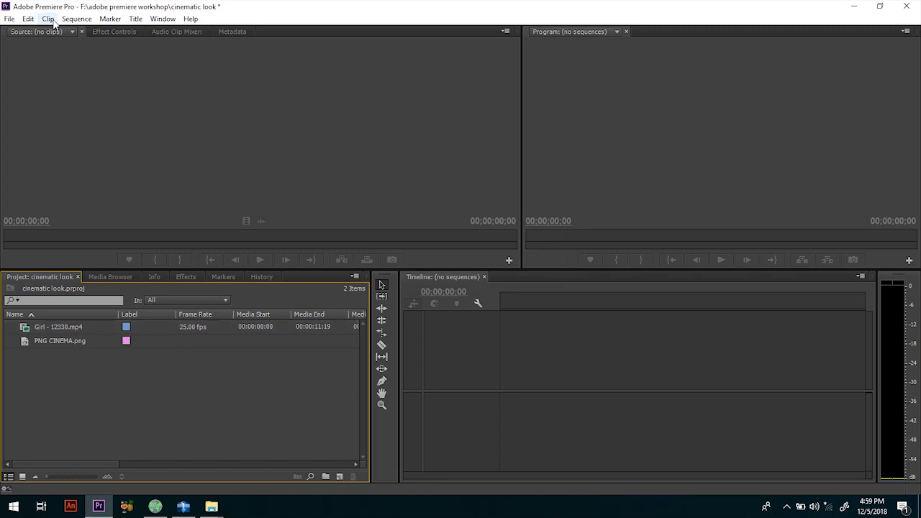
- Create a new sequence named Sequence 01 using the HDV 720p25 preset
click(10, 20)
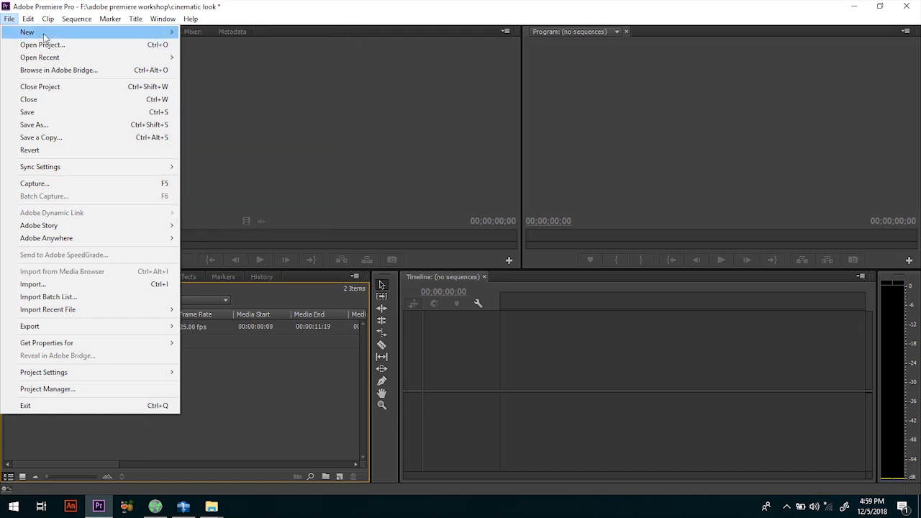
mouse_move(44, 35)
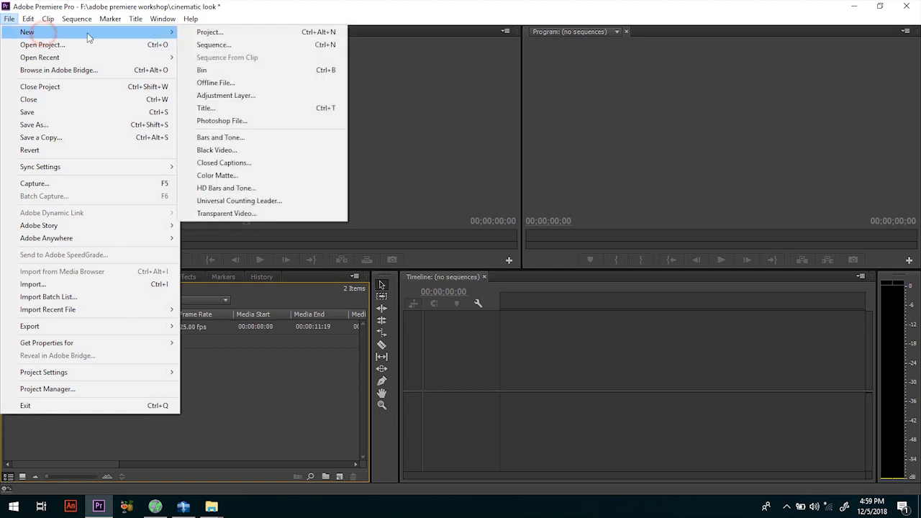
click(205, 45)
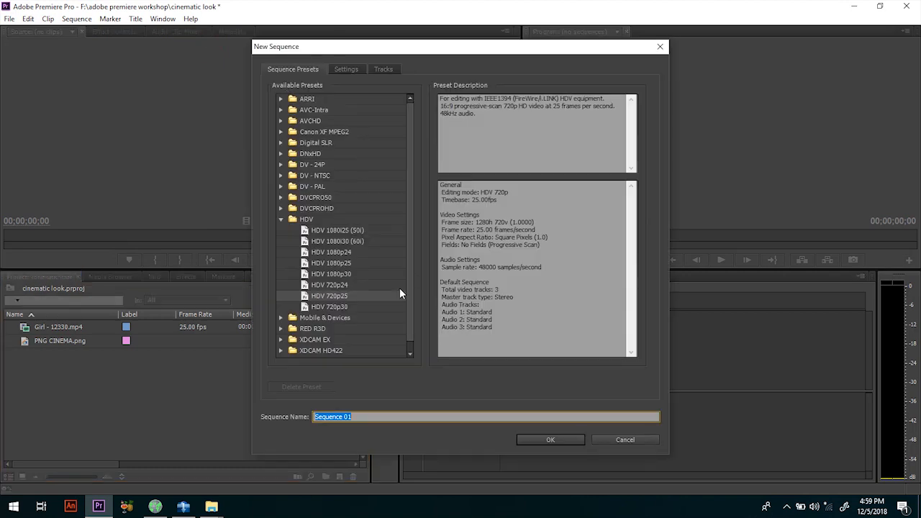
click(346, 297)
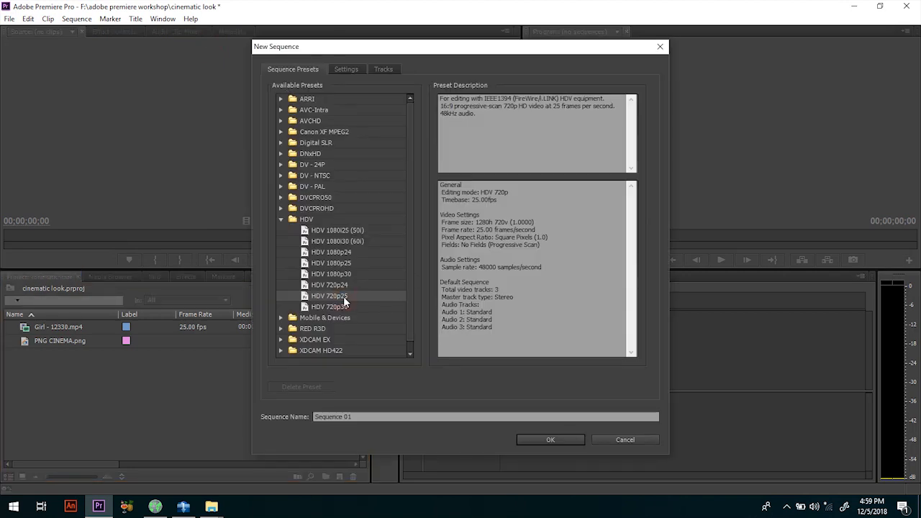
click(539, 439)
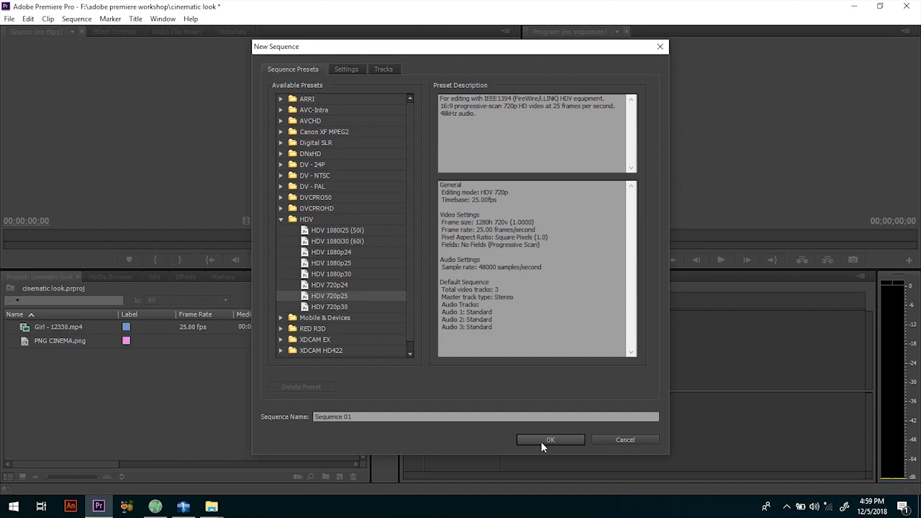
click(541, 443)
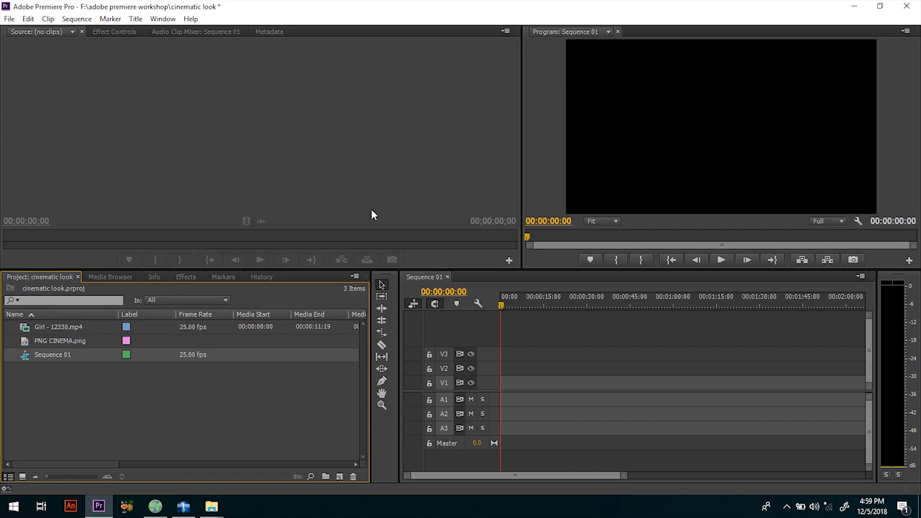
click(154, 411)
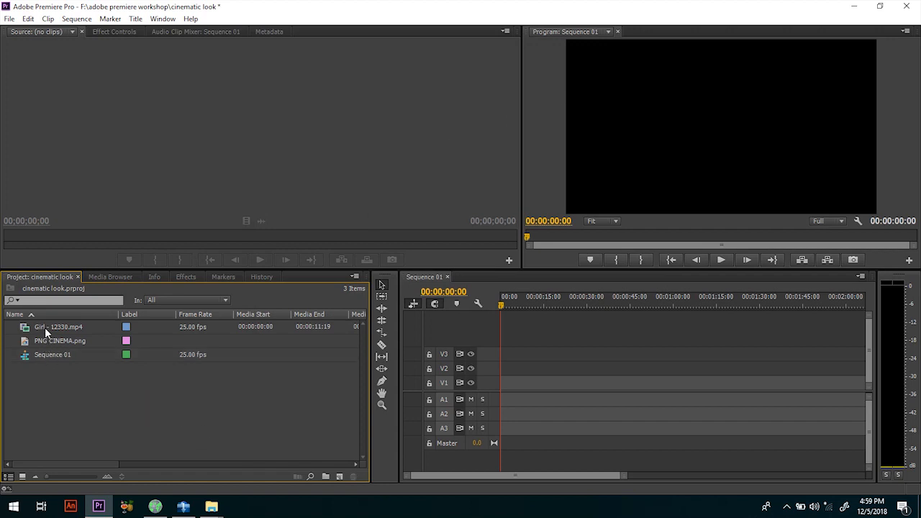
- Place the Girl - 12330 clip at the start of V1, keeping the existing sequence settings, and scale it to frame size
drag(44, 327, 506, 404)
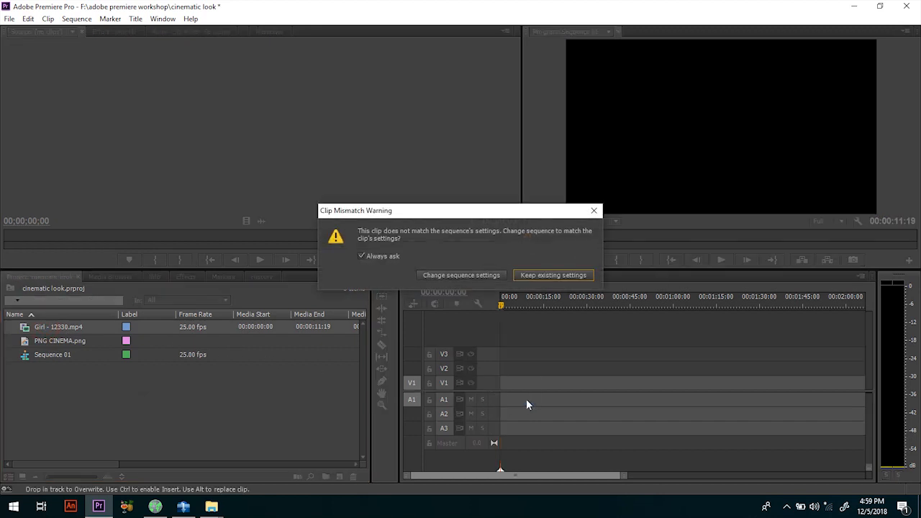
click(542, 279)
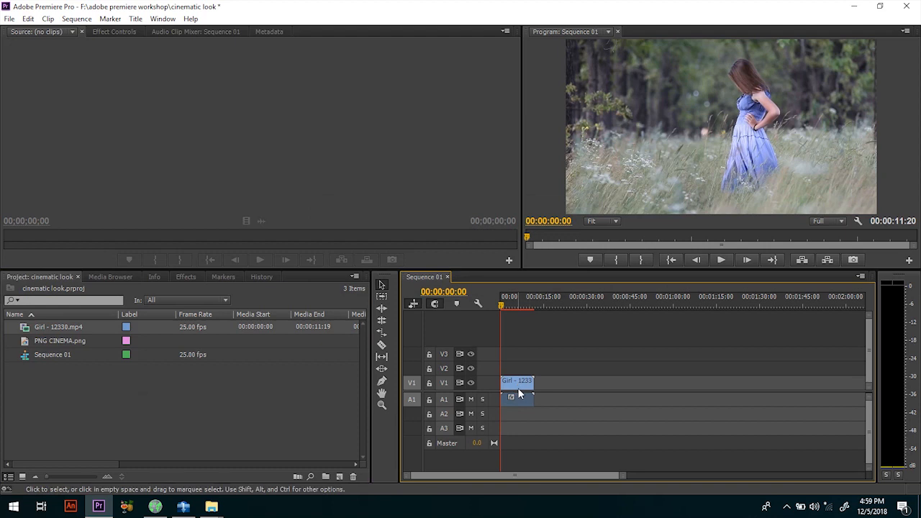
right_click(519, 388)
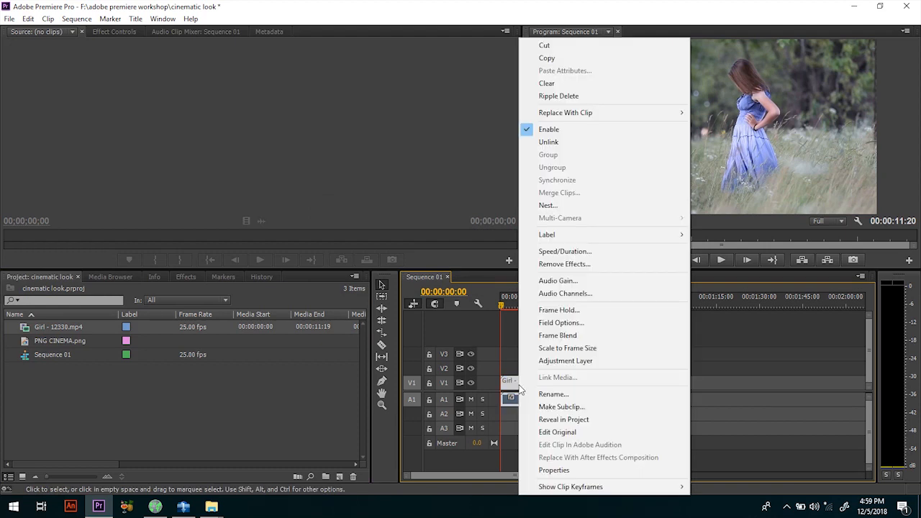
click(559, 351)
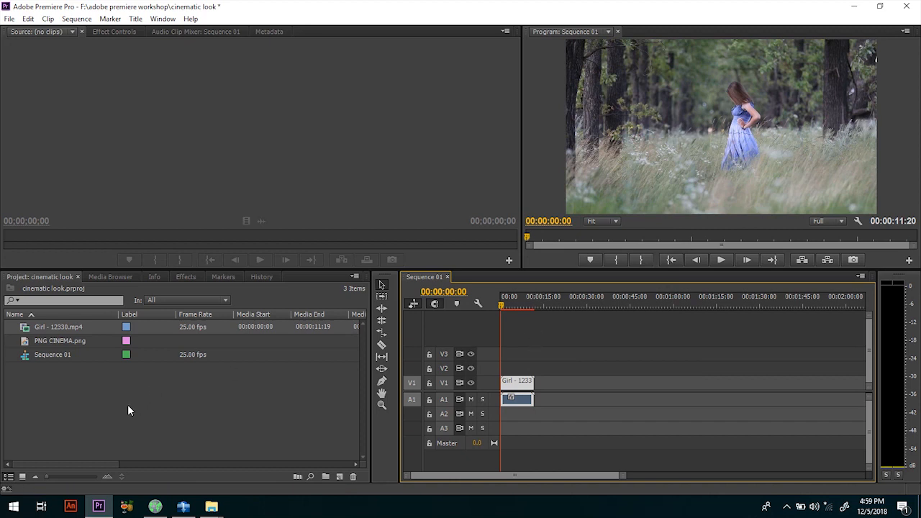
- Preview the Girl footage and shorten its clip on V1 to a duration of 00:00:01:21
drag(501, 308, 524, 307)
key(space)
drag(504, 382, 521, 383)
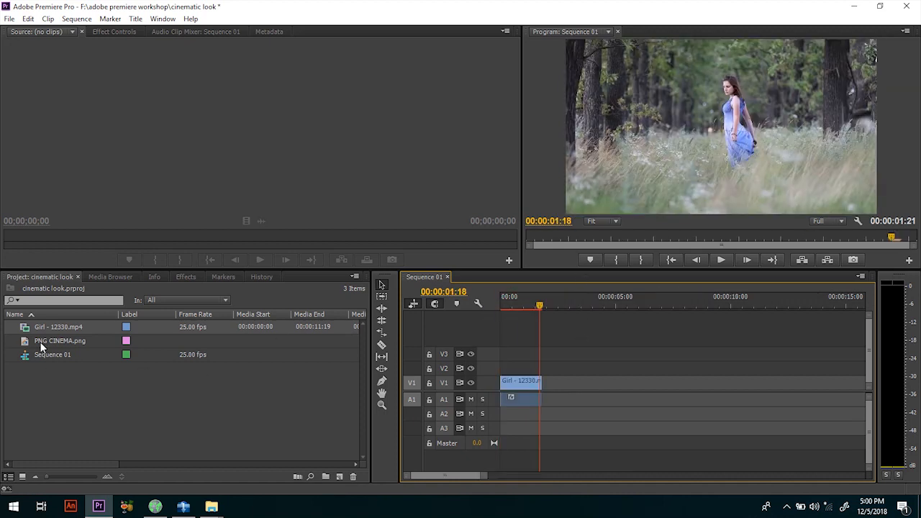
- Place PNG CINEMA on V2 above the Girl clip, trim it to the same length, and return the playhead to the start
drag(41, 344, 506, 369)
drag(612, 369, 539, 368)
key(Home)
- Set the PNG CINEMA clip's motion scale to 113 so the black bars span the frame, and scrub to check it
click(519, 368)
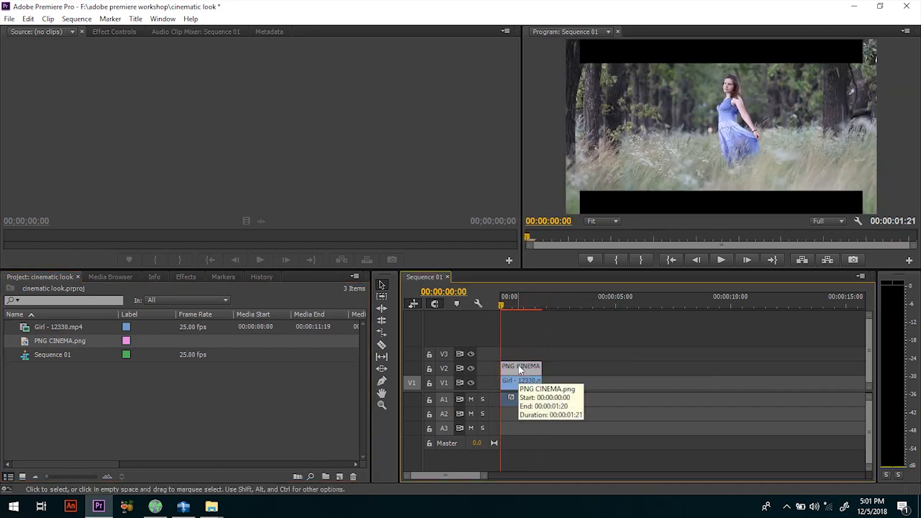
click(105, 31)
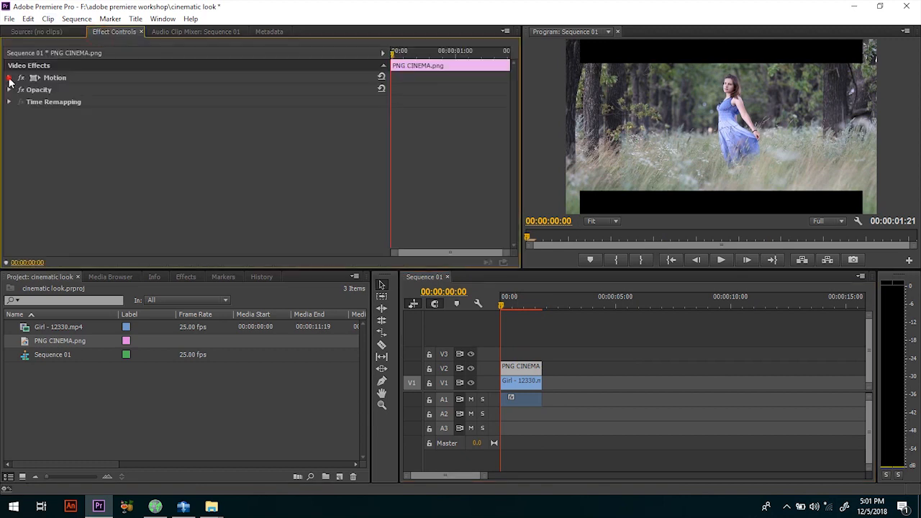
click(9, 78)
drag(202, 102, 211, 101)
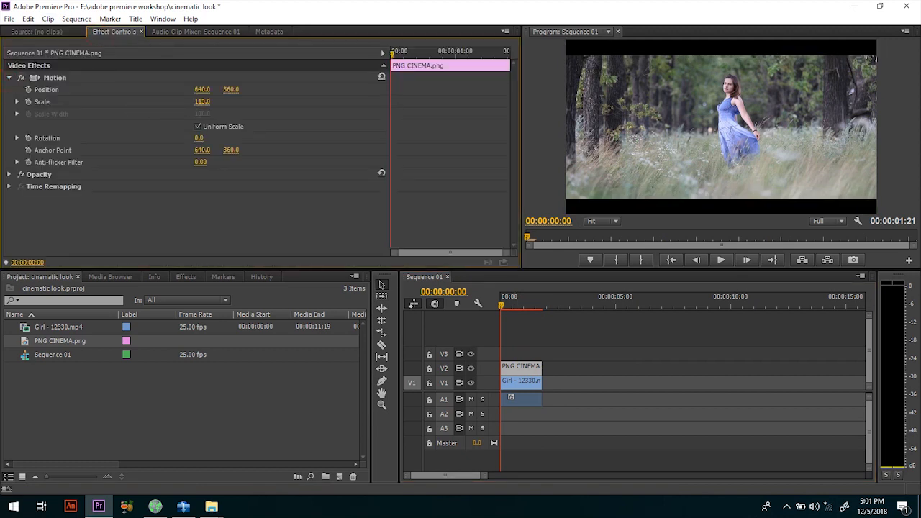
drag(501, 305, 525, 306)
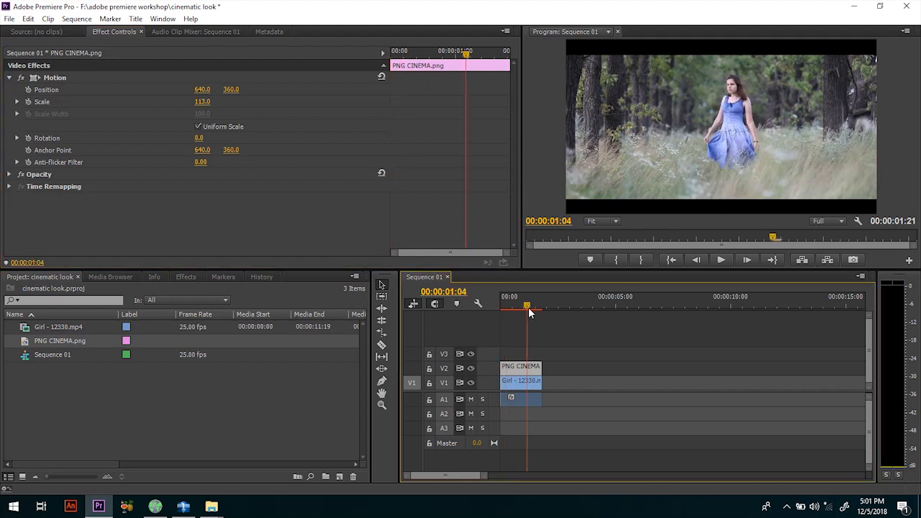
click(120, 424)
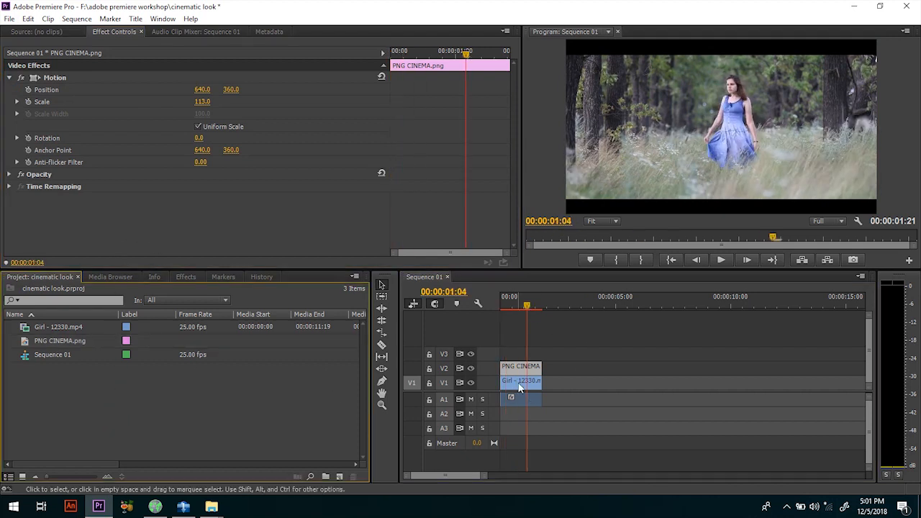
- Unlink the Girl clip's audio, delete it from A1, and move the playhead to 00:00:00:15
click(522, 403)
right_click(522, 403)
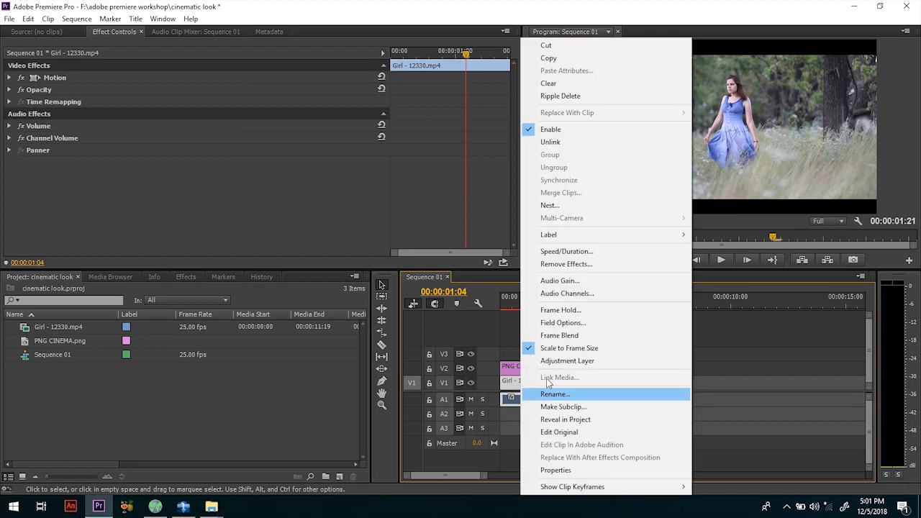
click(553, 142)
click(533, 400)
key(Delete)
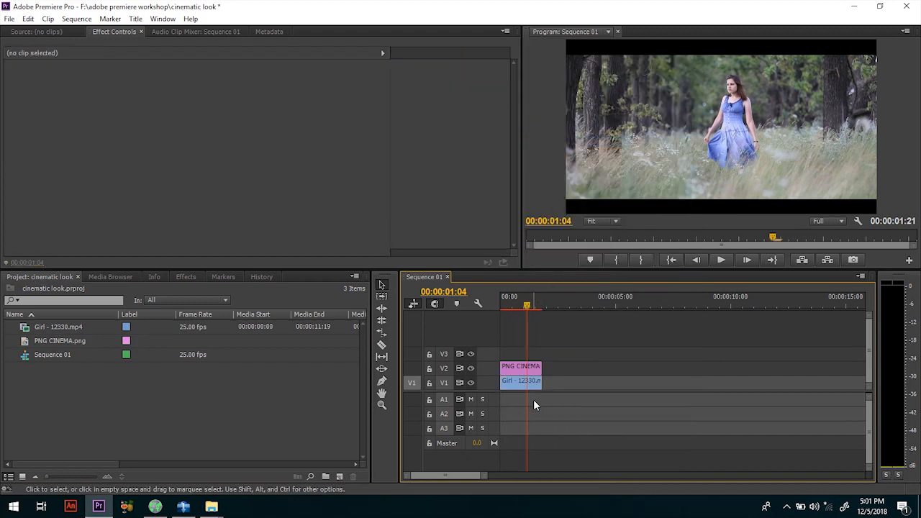
drag(528, 317, 512, 309)
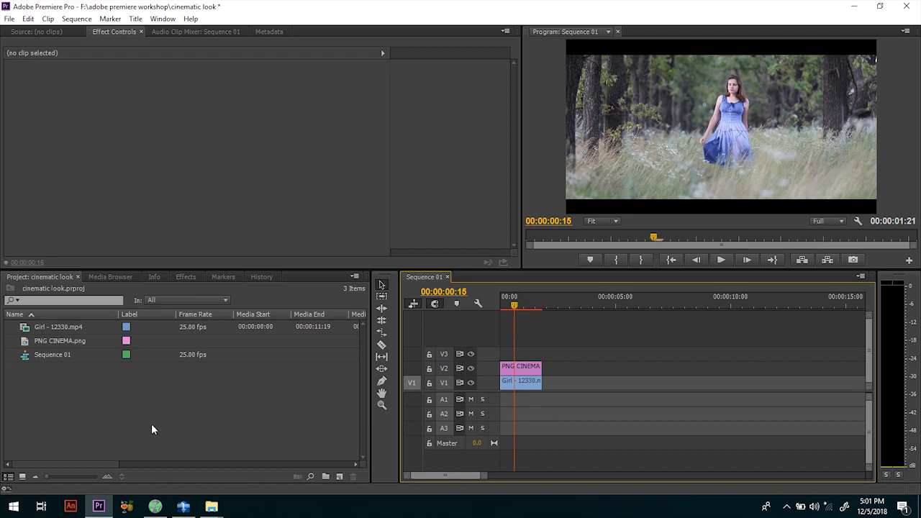
- Search the effects for "bri" and apply Brightness & Contrast to the Girl clip on V1
click(184, 277)
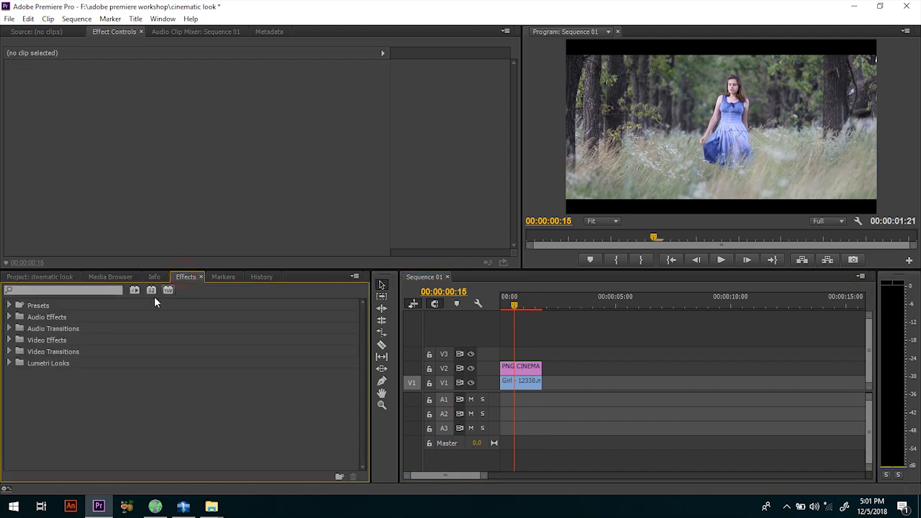
click(65, 291)
text(bri)
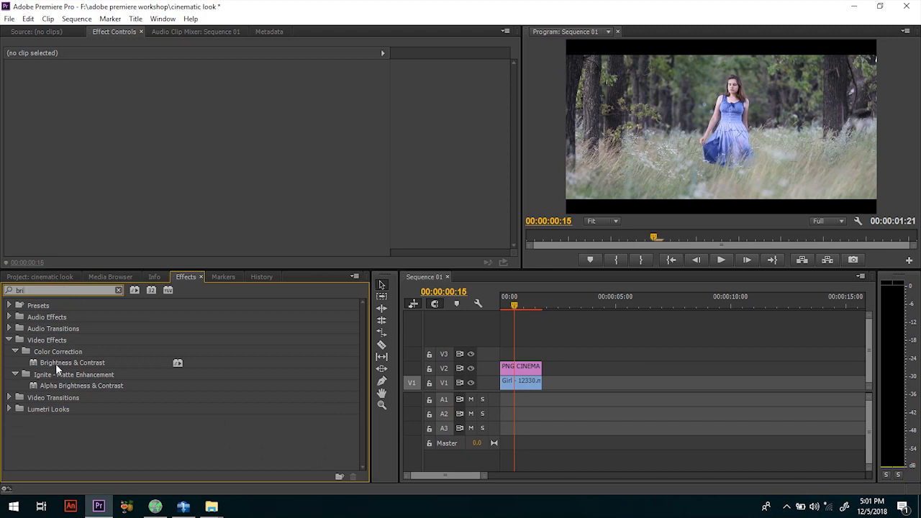
click(519, 382)
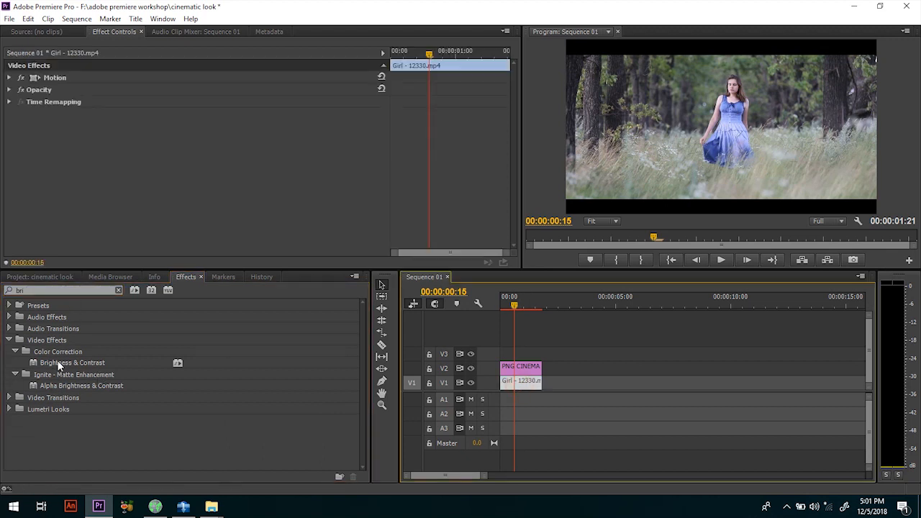
drag(58, 361, 63, 210)
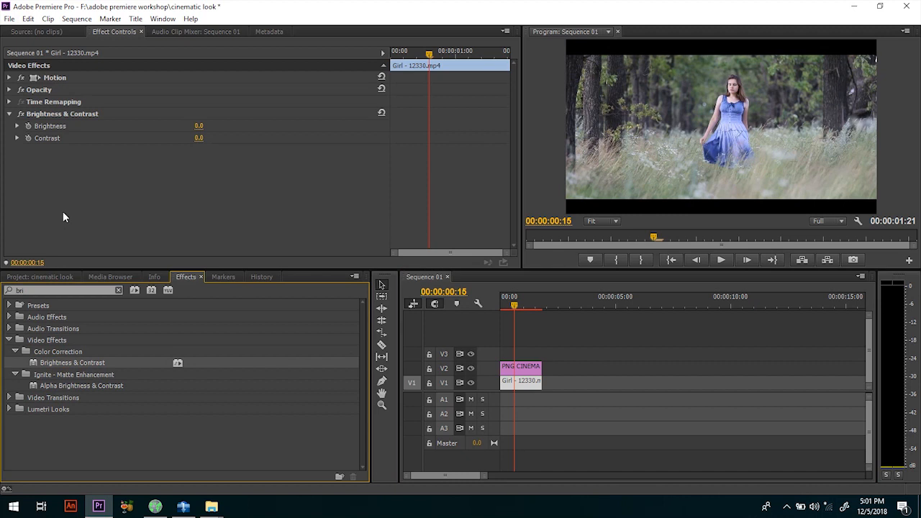
- Clear the effect search and apply the Lumetri desaturation look Overall Saturation 1.2 four times to the Girl clip
click(119, 291)
click(9, 362)
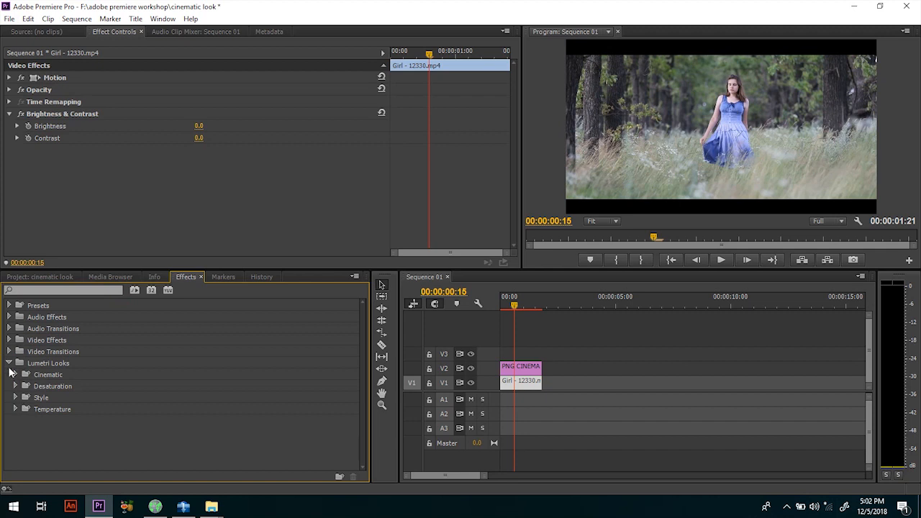
click(16, 385)
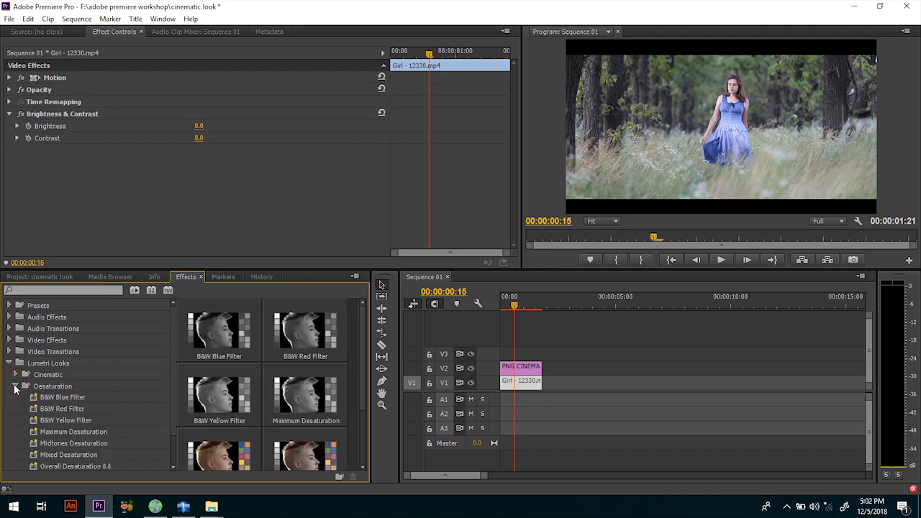
scroll(77, 388, down, 2)
click(78, 441)
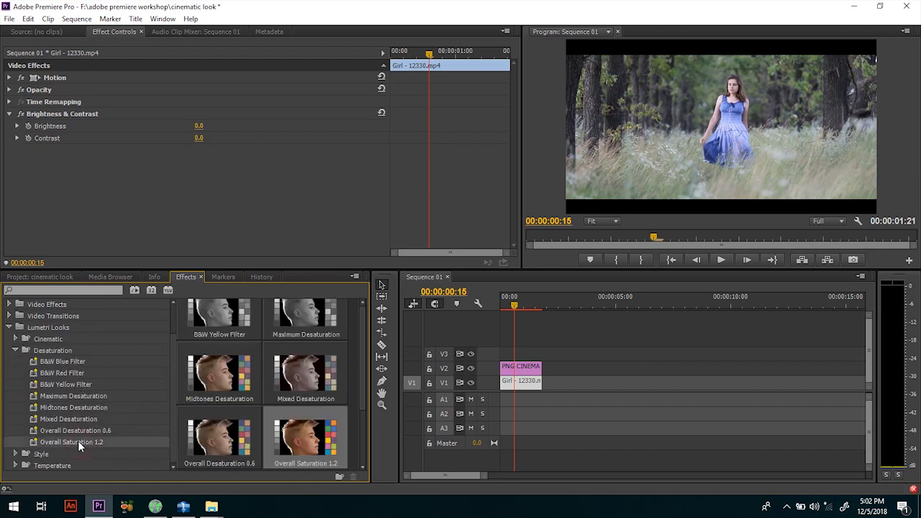
drag(77, 440, 71, 215)
drag(107, 439, 77, 221)
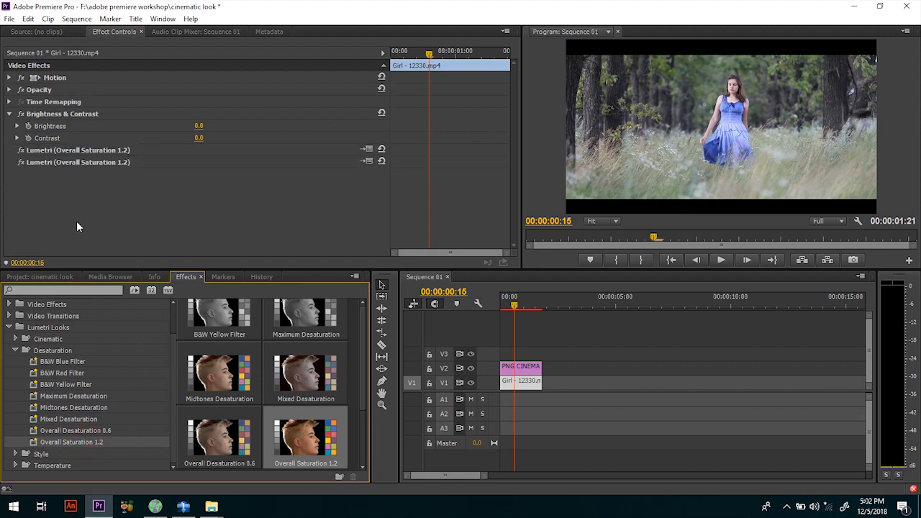
drag(78, 441, 85, 220)
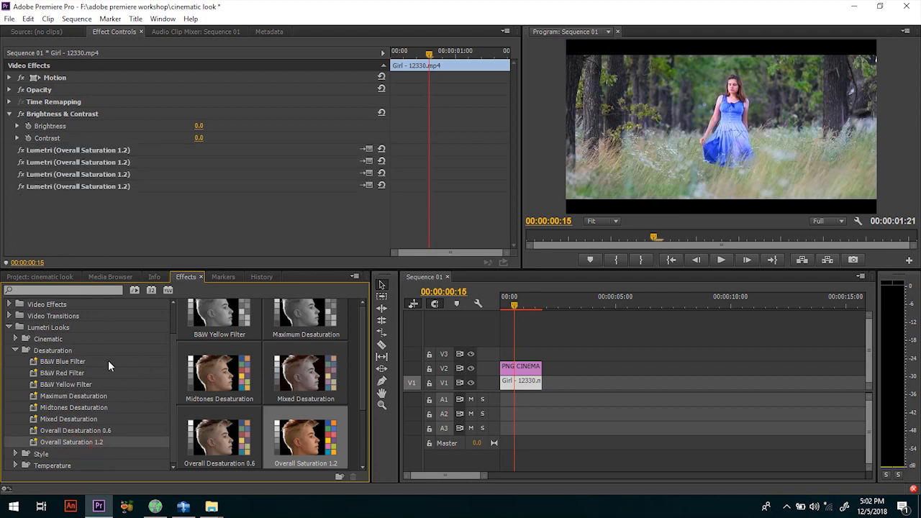
- Apply the Lumetri look Overall Saturation 1.2 once more to the Girl clip and collapse the Lumetri Looks folder
drag(83, 446, 74, 231)
click(9, 327)
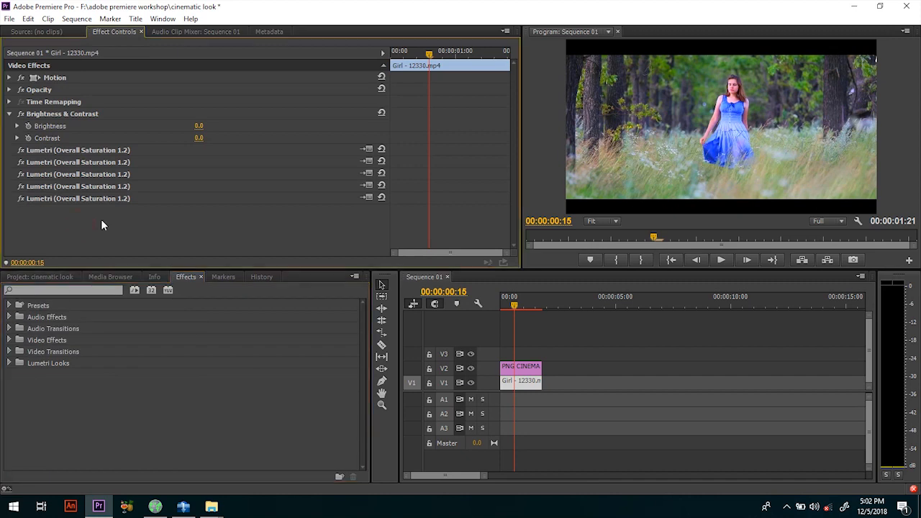
- Set the Girl clip's Brightness to 14 and Contrast to 19, and scrub the sequence in the maximized program monitor to check the look
drag(521, 311, 510, 307)
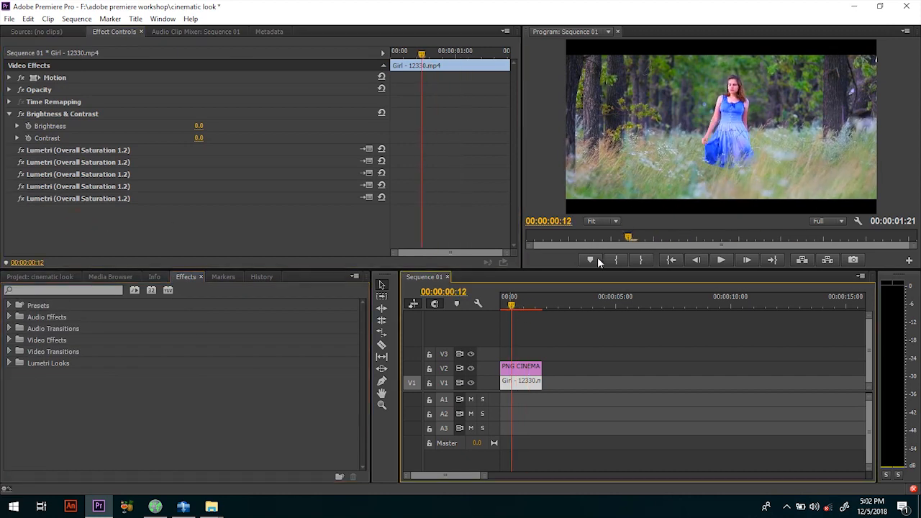
key(grave)
drag(761, 452, 164, 437)
key(grave)
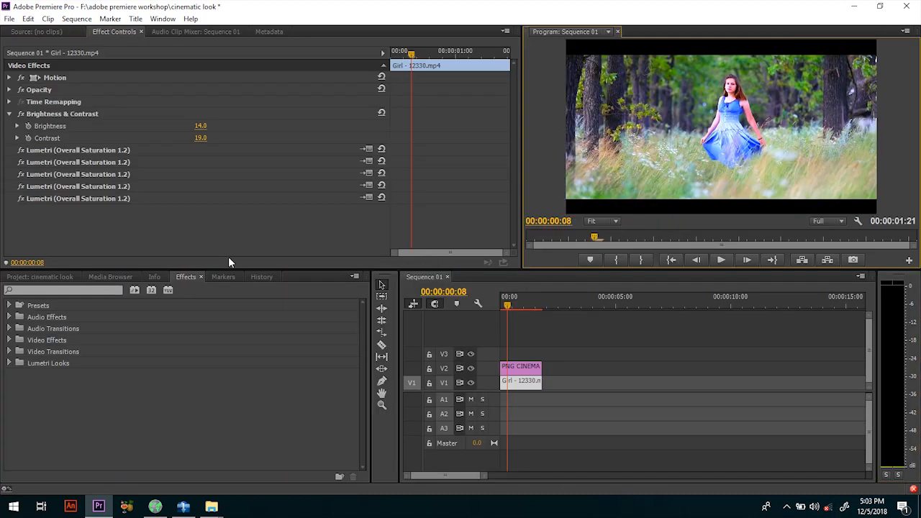
- Search the effects for "shar", apply Sharpen to the Girl clip and set its Sharpen Amount to 7
click(91, 293)
text(shar)
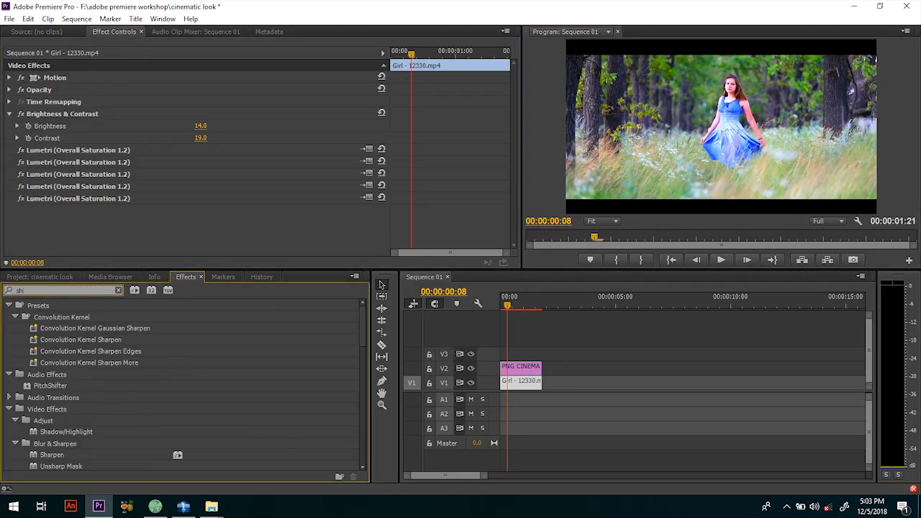
drag(44, 421, 197, 223)
click(198, 222)
text(5)
click(302, 243)
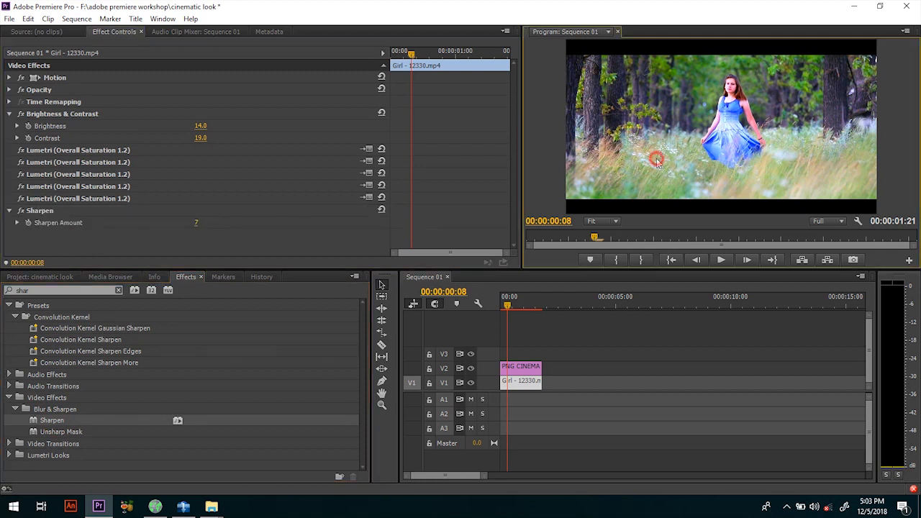
- Play and scrub the sharpened sequence in the maximized program monitor, restore the layout and move the playhead to 00:00:01:04
key(grave)
key(space)
drag(158, 454, 4, 461)
click(460, 474)
drag(101, 451, 455, 288)
key(grave)
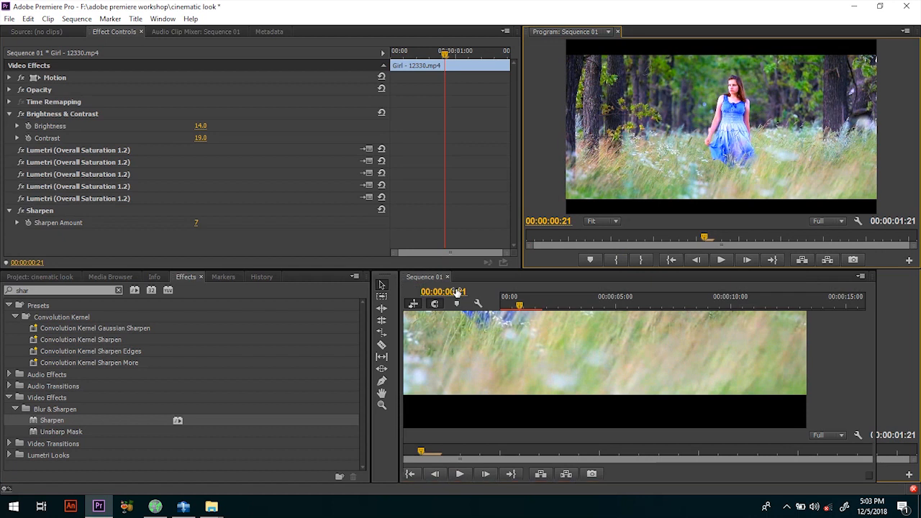
click(528, 307)
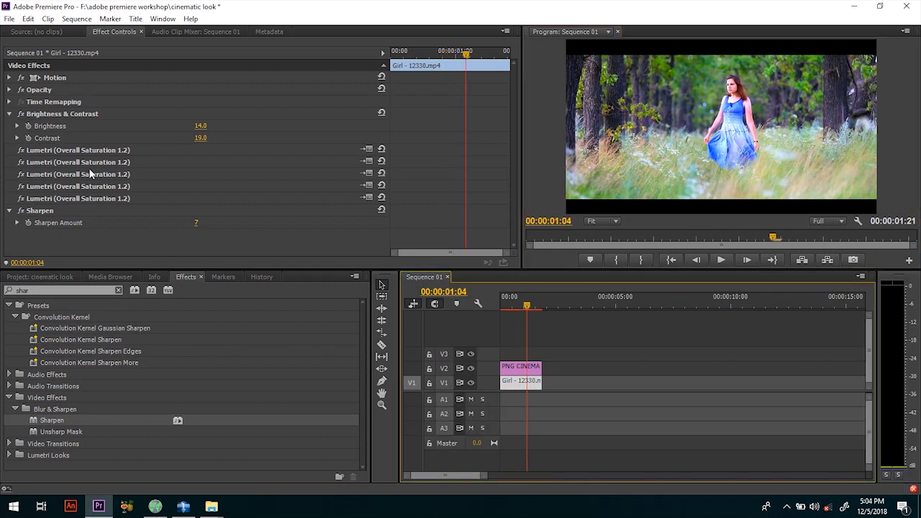
- Review the Brightness & Contrast, Lumetri and Sharpen effects applied to the Girl clip one by one
click(49, 116)
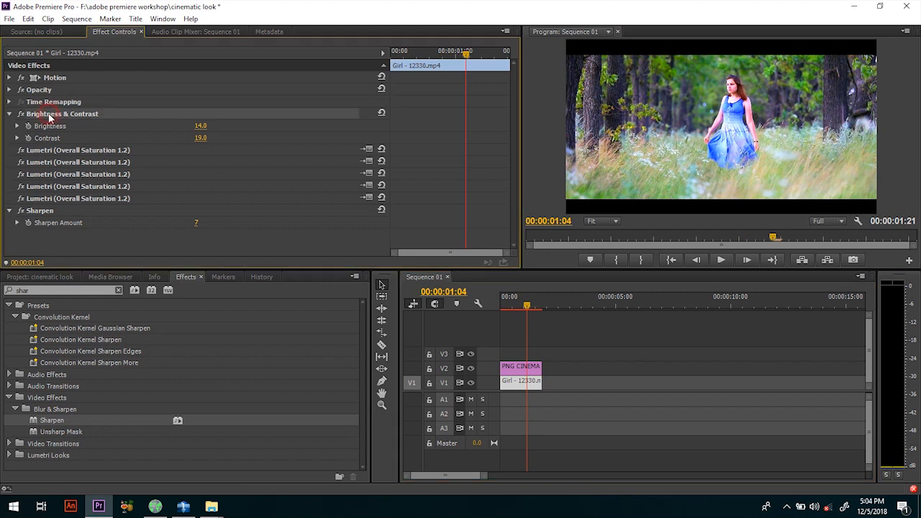
click(57, 153)
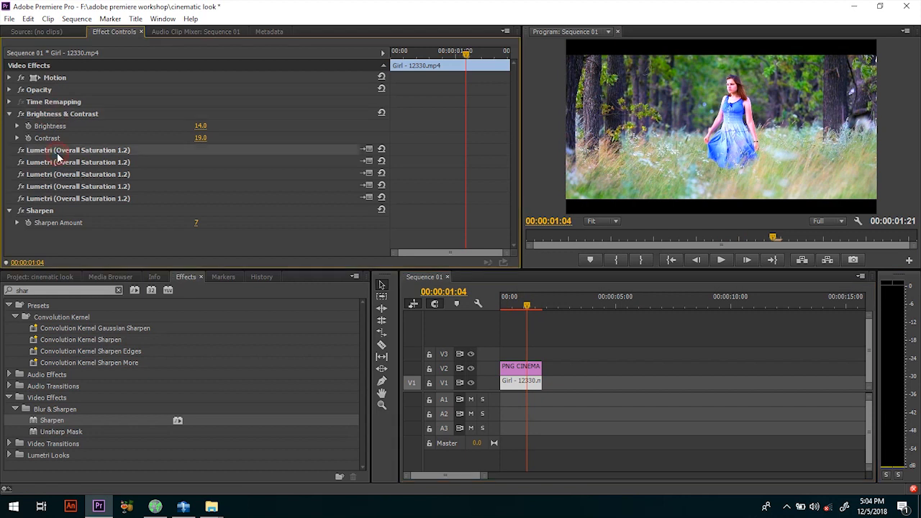
click(45, 213)
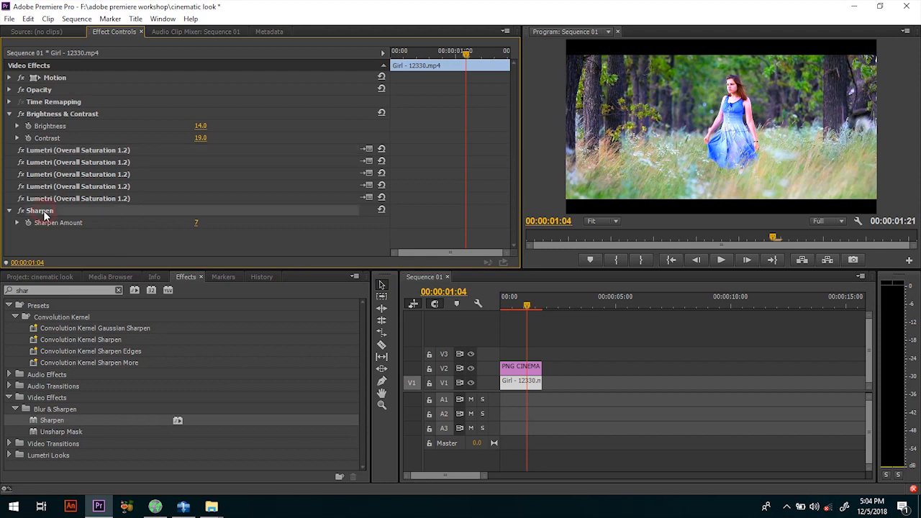
- Return the playhead to the start of the sequence and open its export settings with the format set to H.264
click(585, 320)
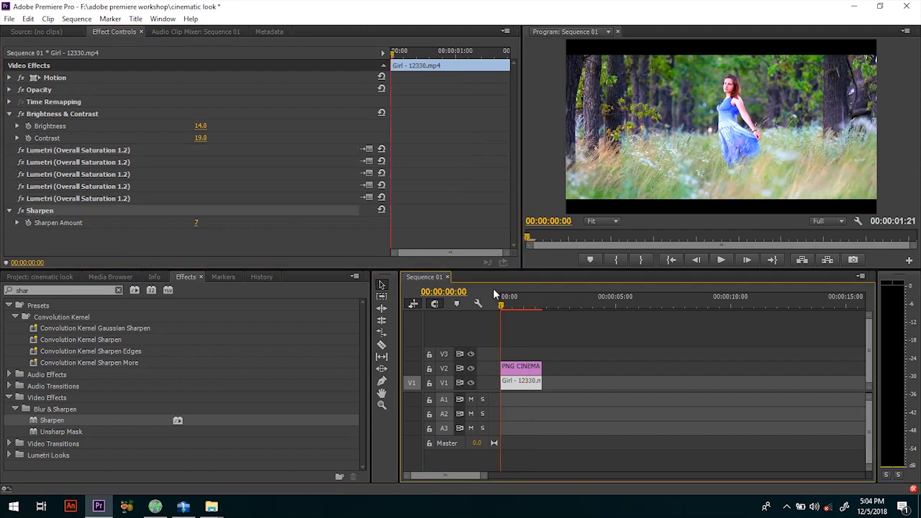
key(ctrl+m)
click(609, 118)
click(611, 271)
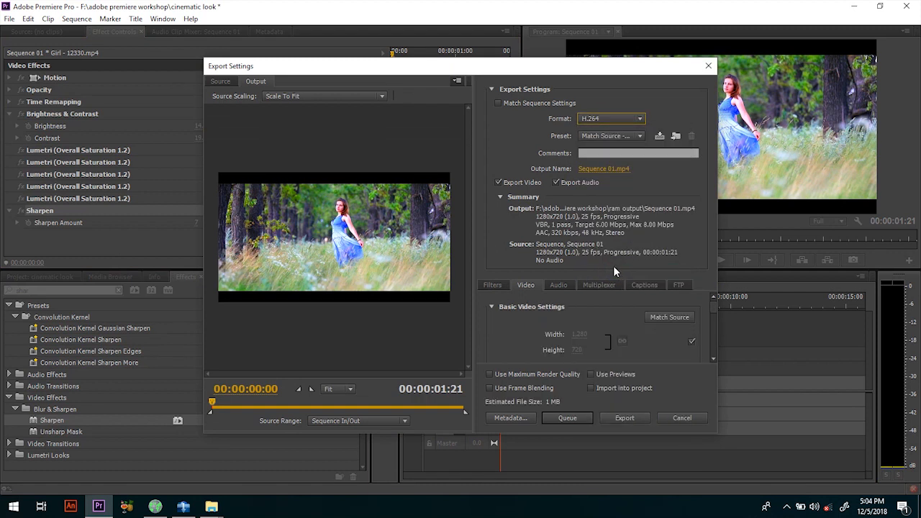
scroll(714, 322, down, 3)
- Name the output file "cinematic look" in the ram output folder and export the sequence
click(617, 170)
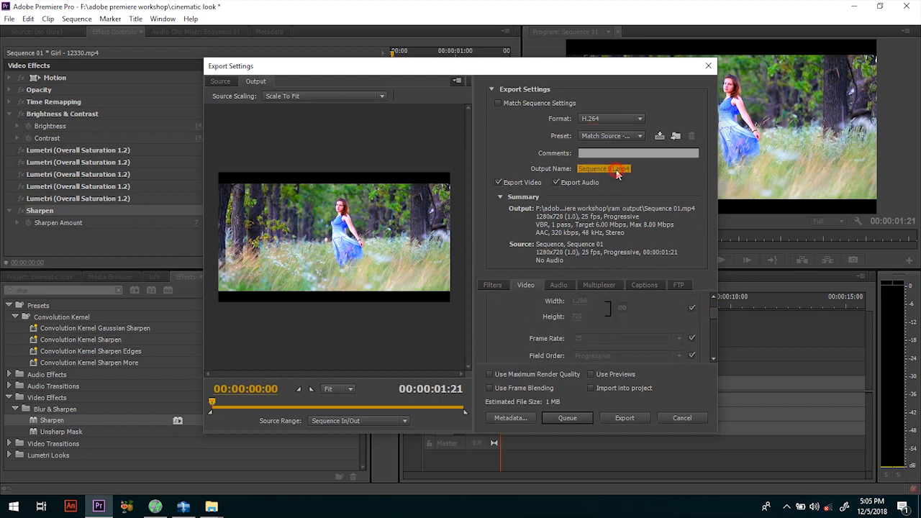
click(152, 437)
key(ctrl+a)
text(c)
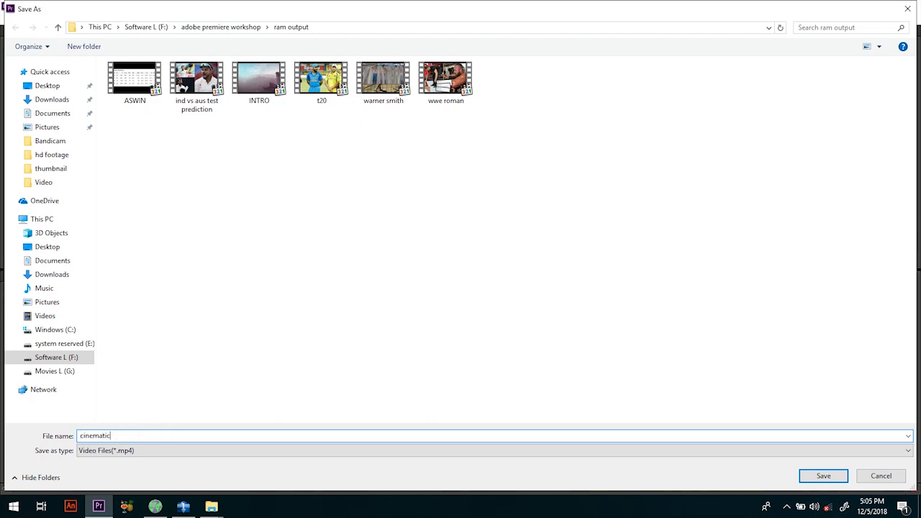
text(inematic look)
click(823, 475)
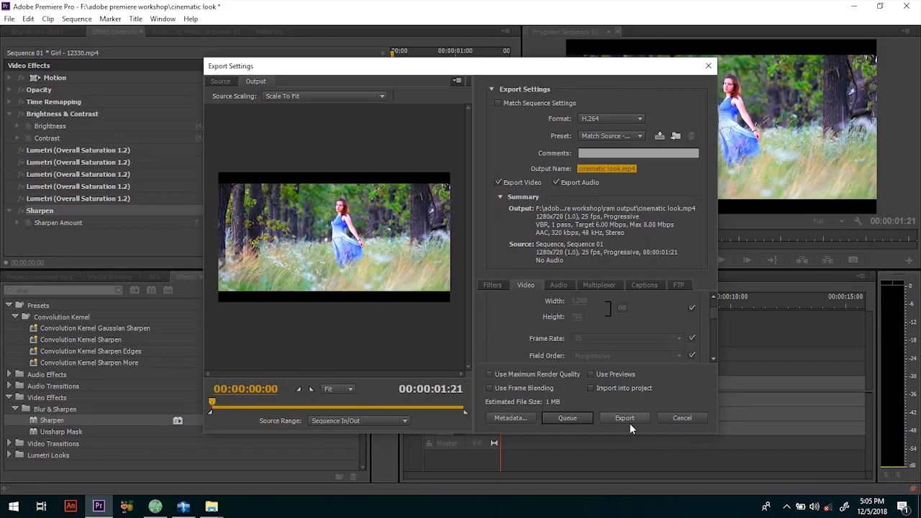
click(624, 418)
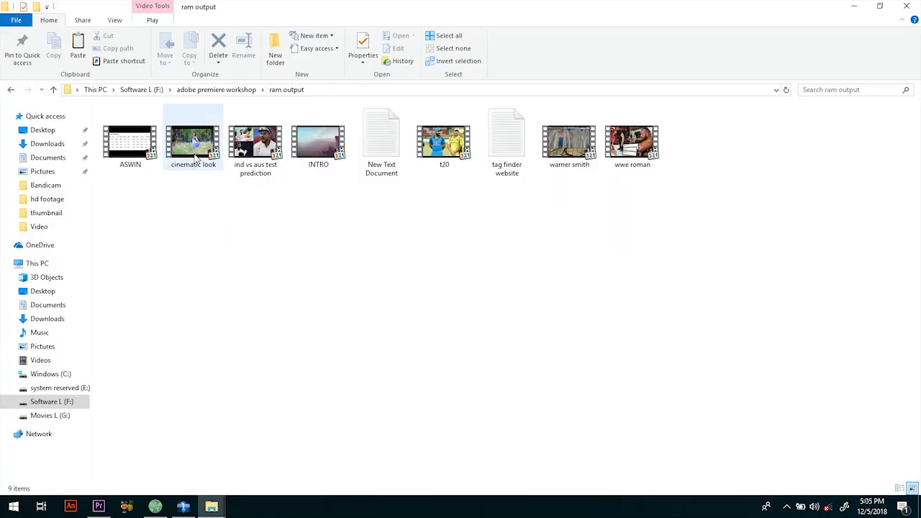
- Open the exported cinematic look video from the ram output folder and watch it in full screen
click(194, 156)
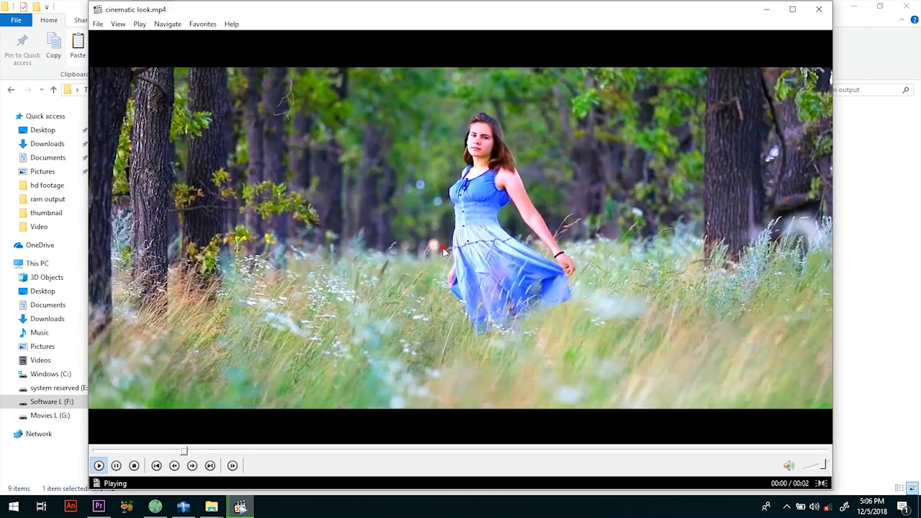
double_click(537, 262)
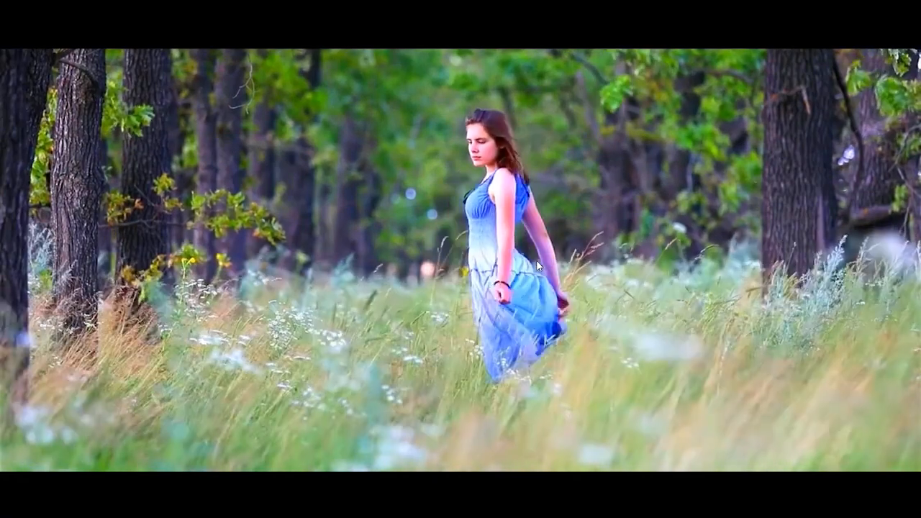
double_click(536, 261)
double_click(536, 261)
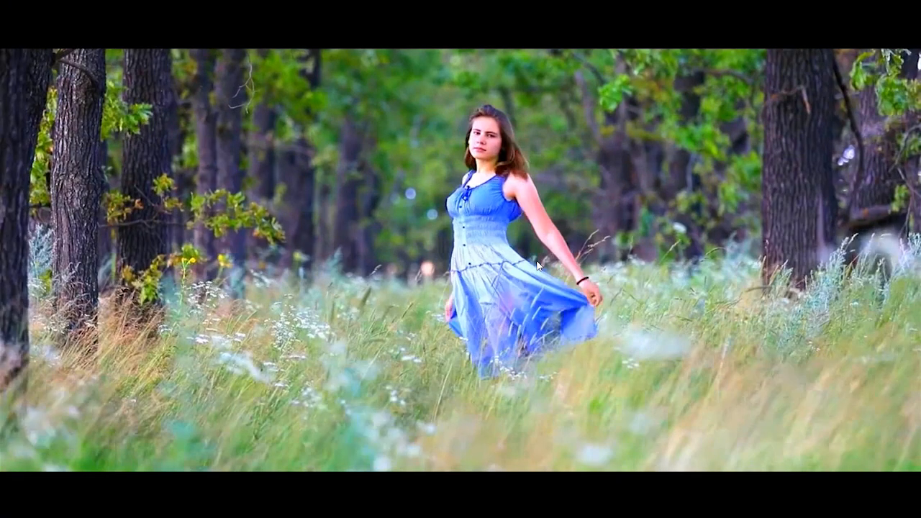